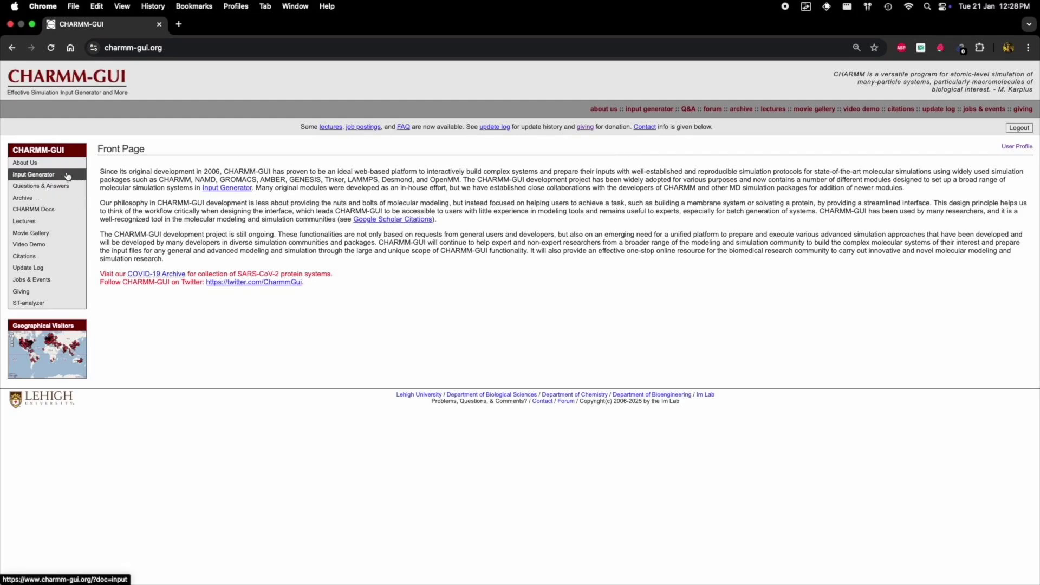
Step: Open Solution Builder from the input generator and read the description of each build step
left_click(67, 176)
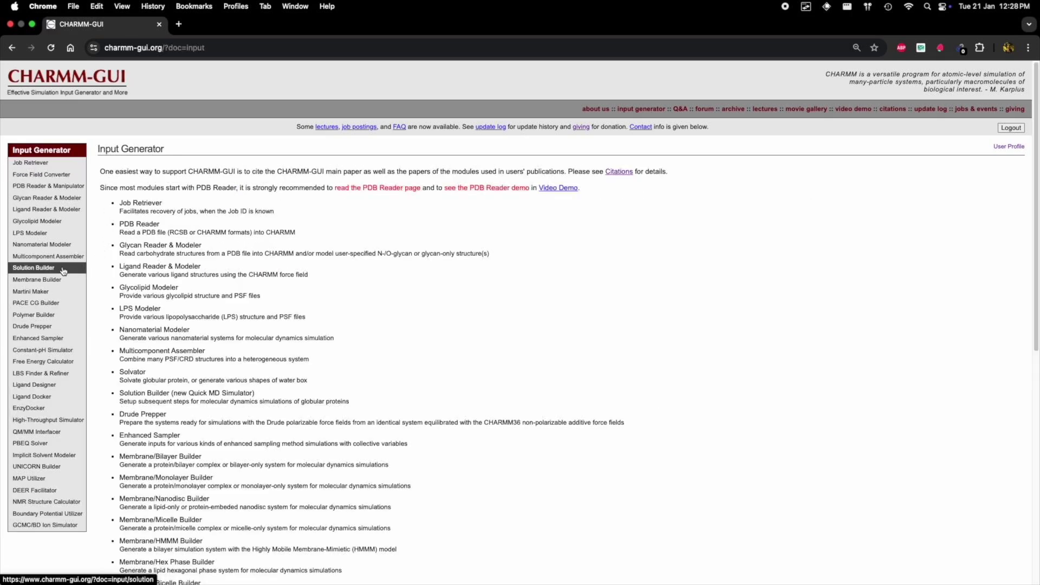
left_click(63, 270)
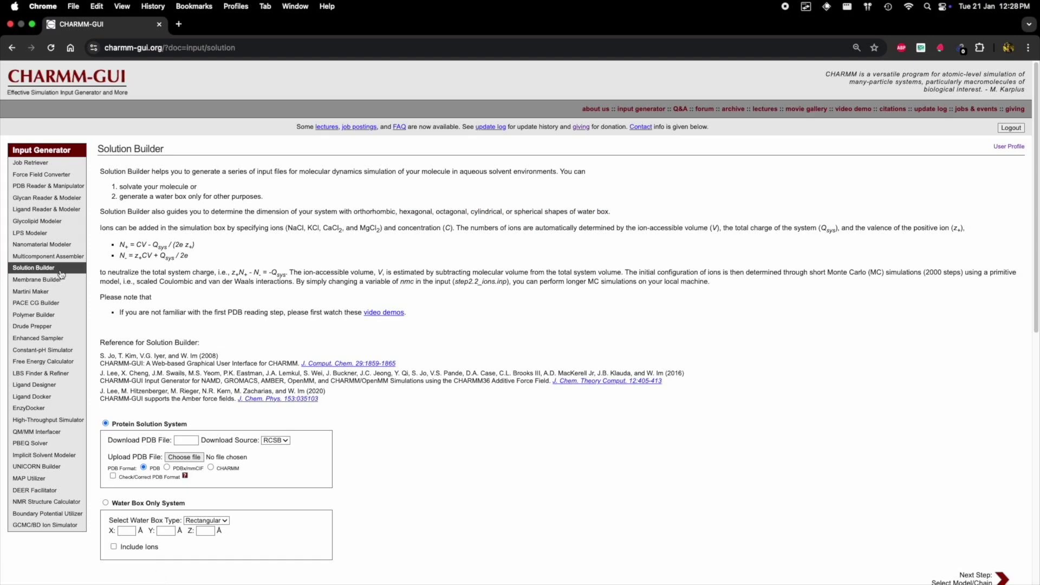
scroll(453, 295, "down", 4)
scroll(441, 308, "up", 2)
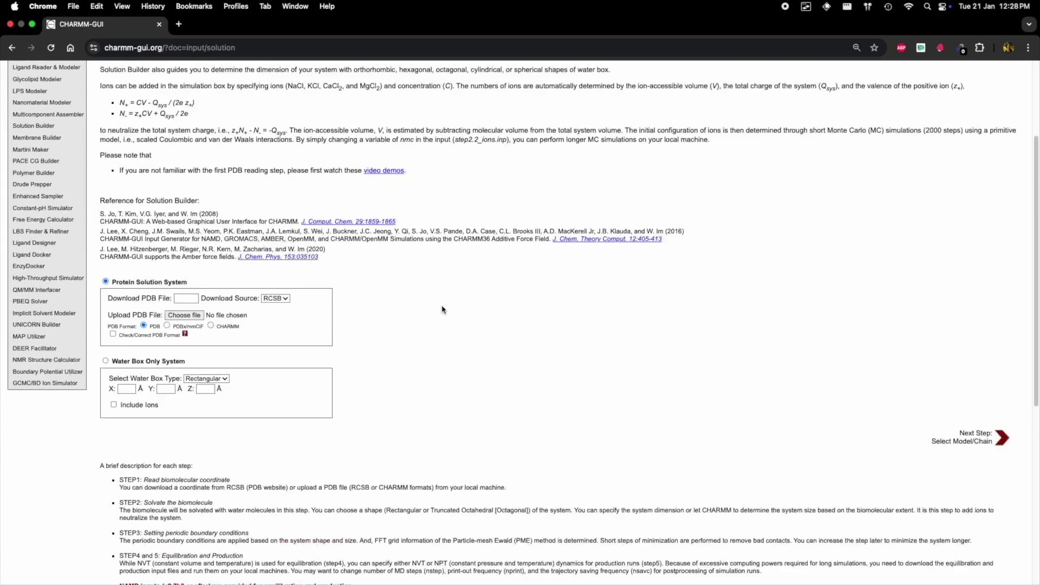
scroll(428, 310, "down", 7)
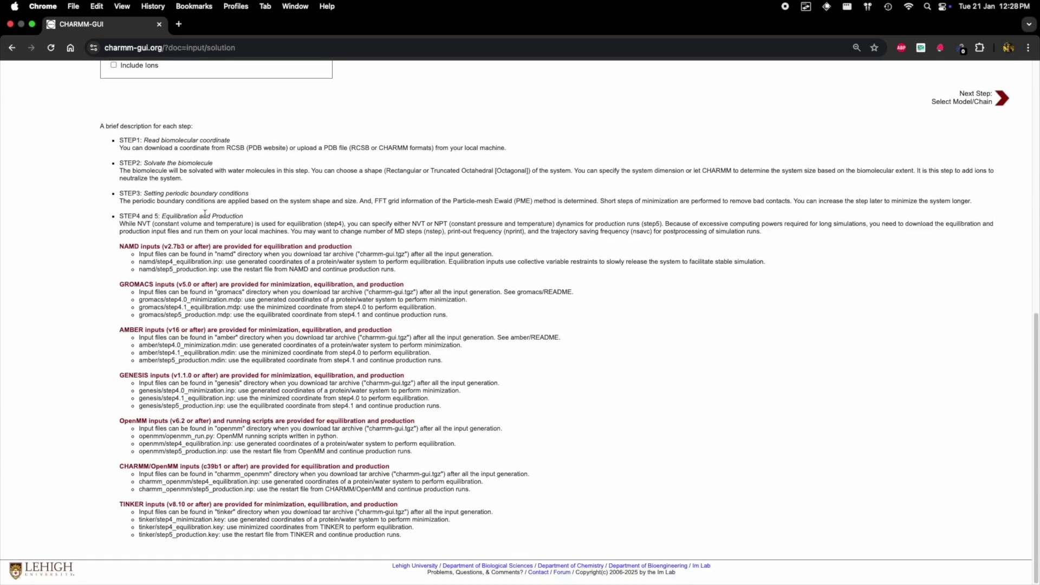
scroll(272, 185, "up", 4)
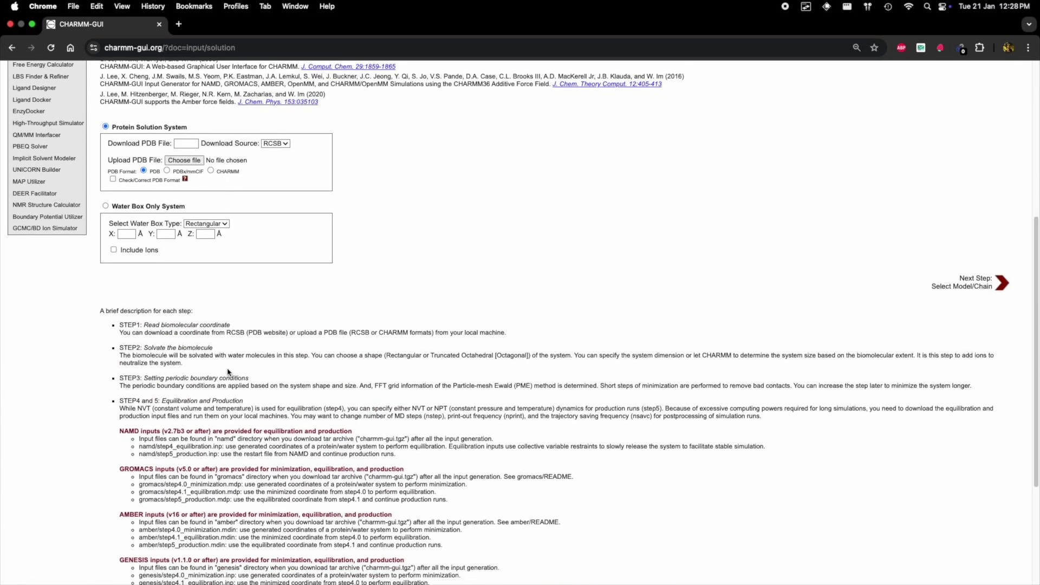
scroll(228, 368, "down", 2)
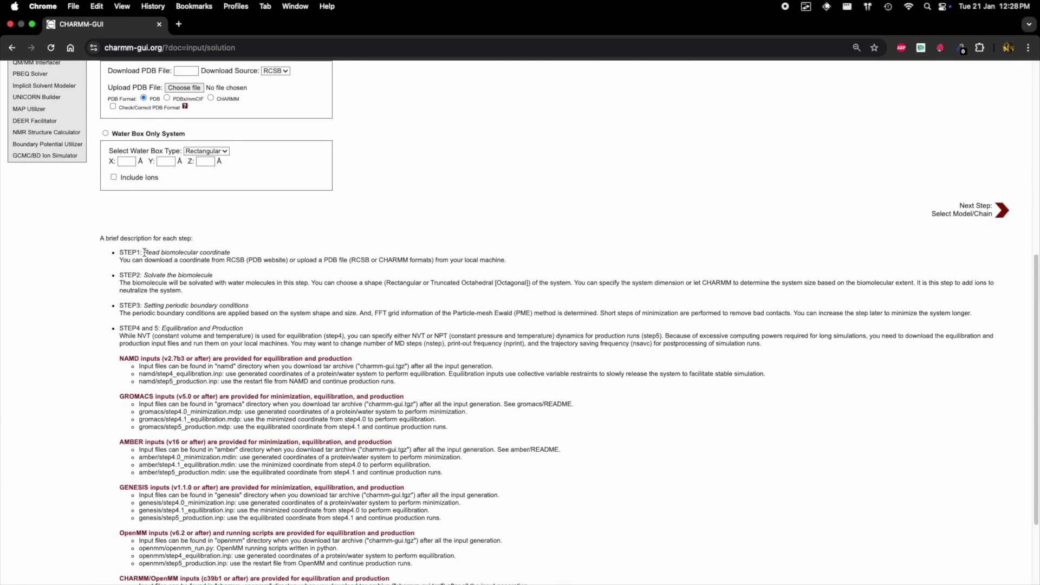
triple_click(145, 252)
Step: Load PDB entry 2OOB from RCSB as a protein solution system and proceed to model and chain selection
scroll(237, 260, "up", 7)
left_click(183, 426)
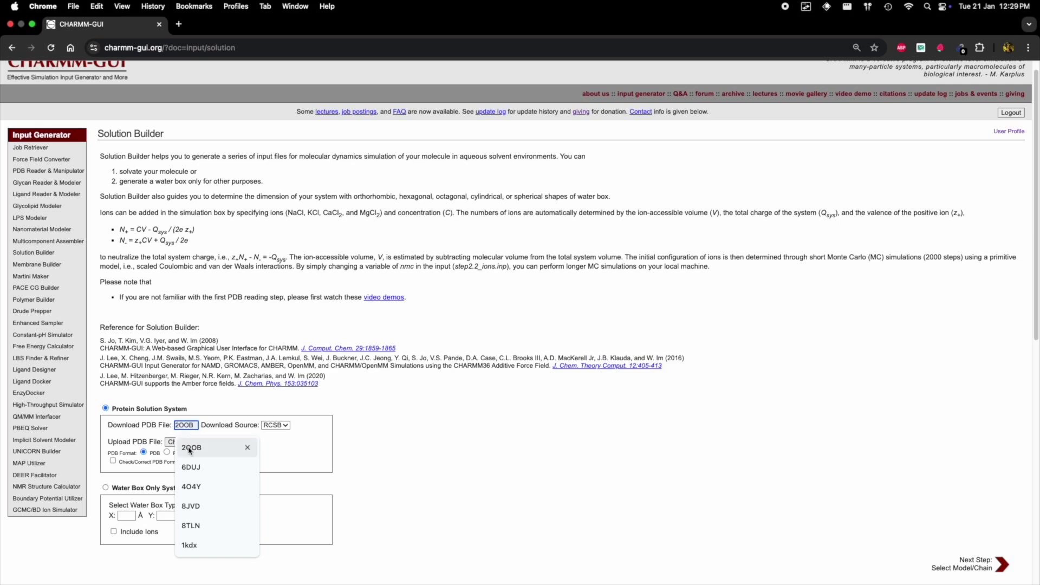
left_click(190, 450)
scroll(859, 523, "down", 3)
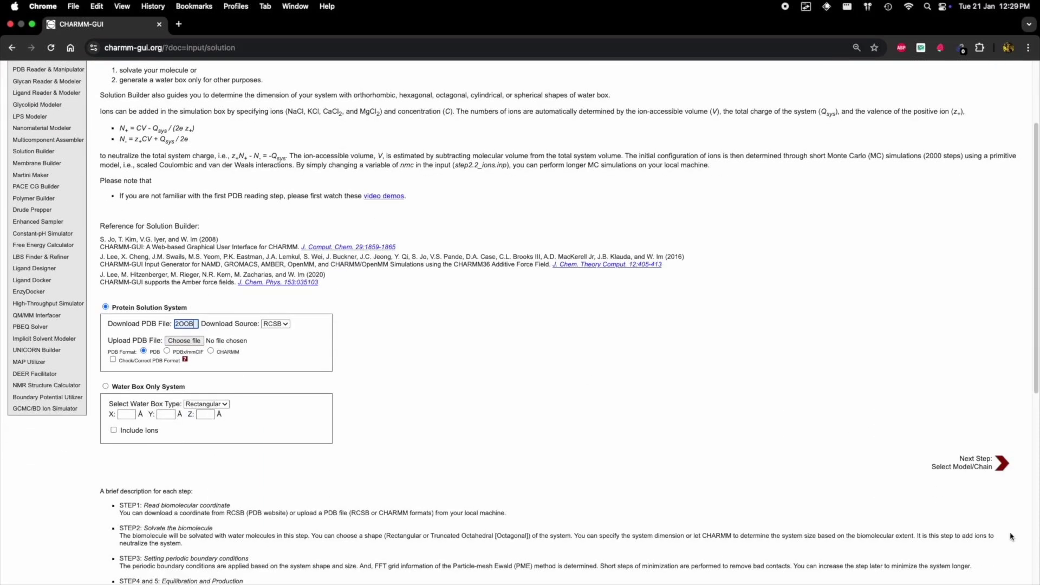
left_click(991, 463)
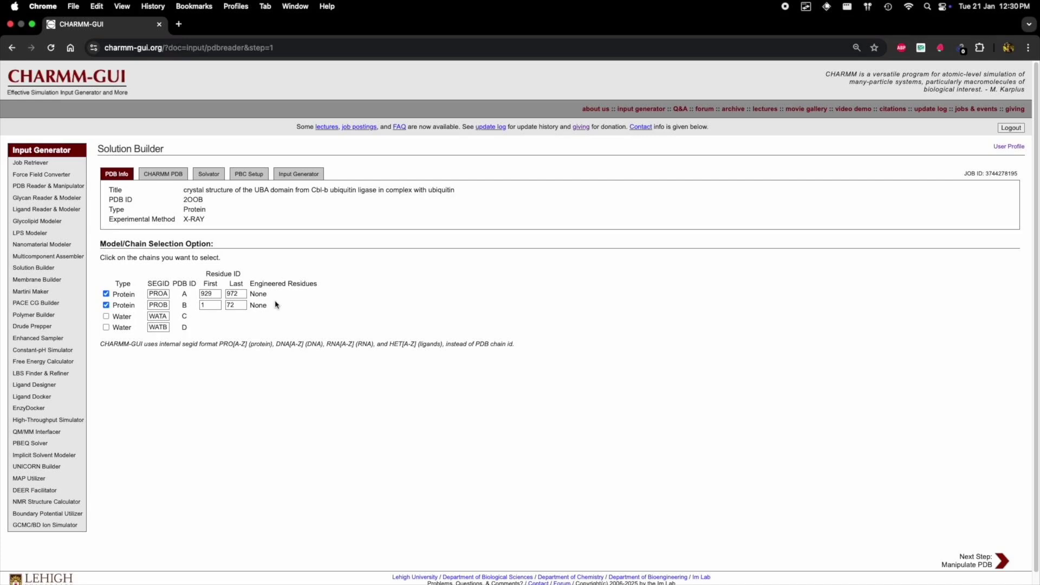
Step: Accept the protein chains PROA and PROB, review the PDB manipulation options, and generate the PDB with the default settings
left_click(974, 571)
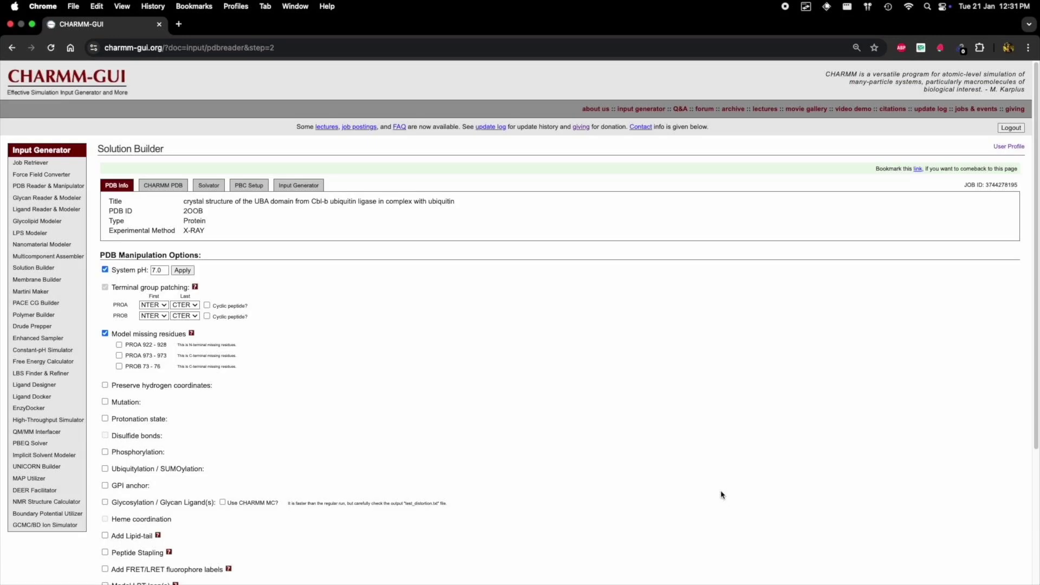
scroll(476, 429, "down", 3)
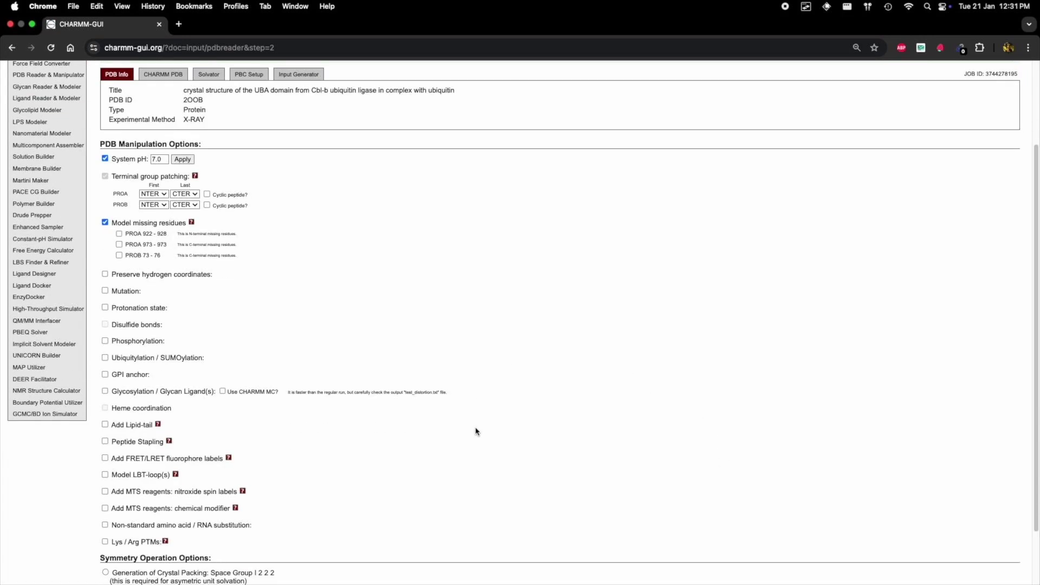
scroll(476, 431, "up", 3)
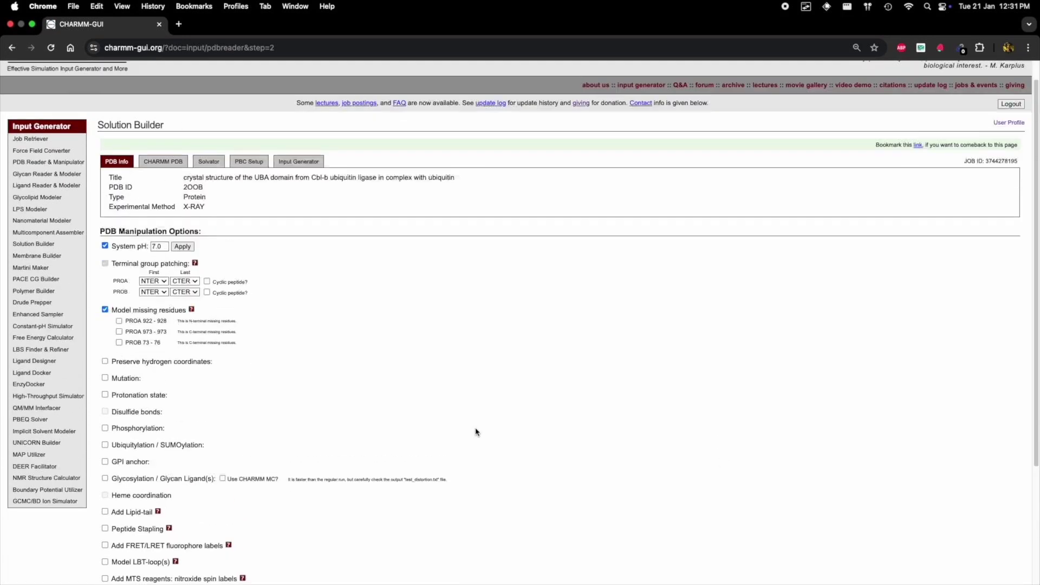
scroll(370, 365, "down", 5)
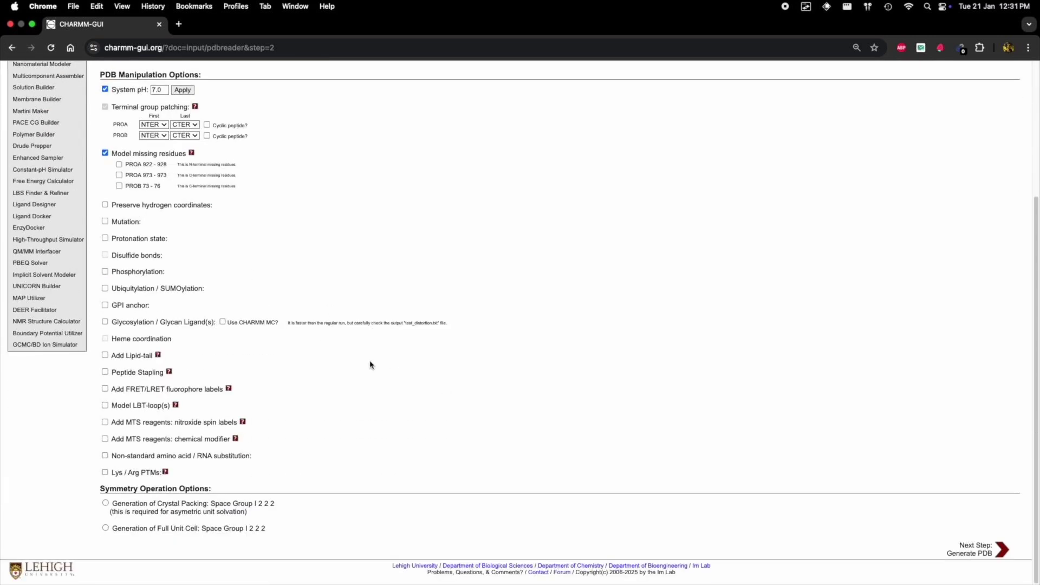
scroll(367, 378, "up", 3)
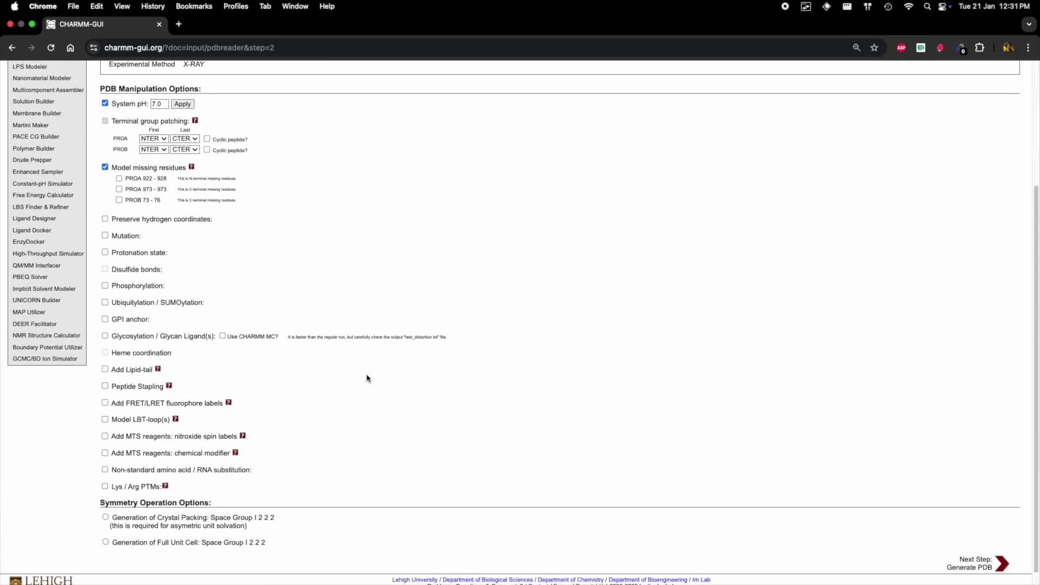
left_click_drag(111, 200, 164, 217)
left_click(113, 226)
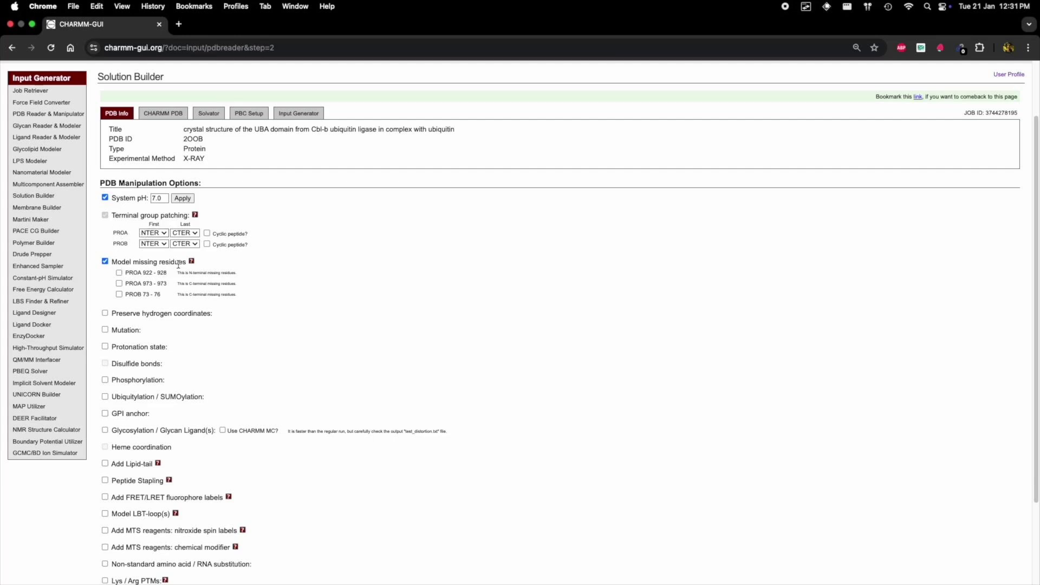
scroll(190, 325, "down", 3)
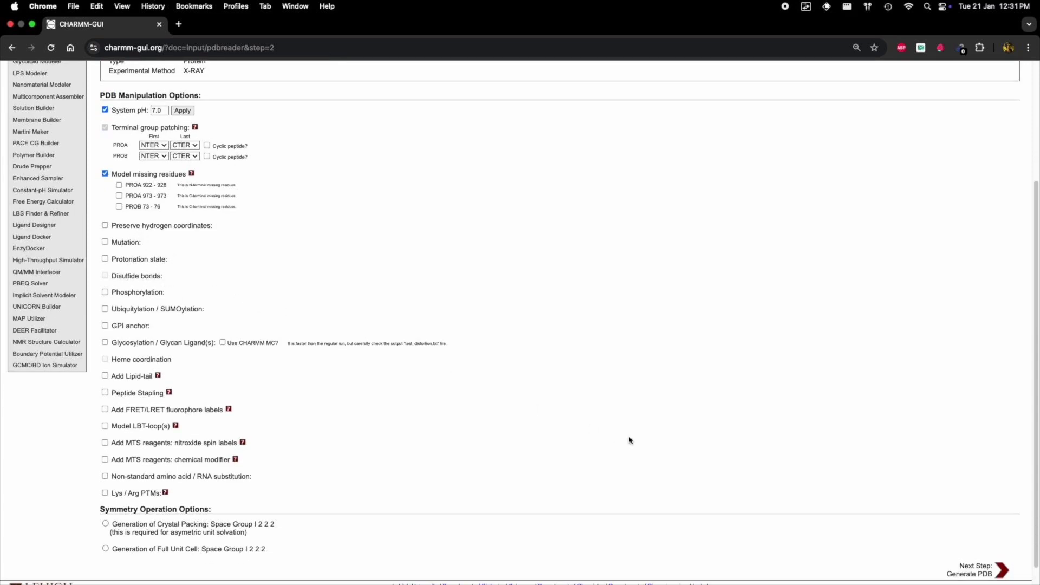
scroll(293, 347, "up", 3)
scroll(786, 423, "down", 4)
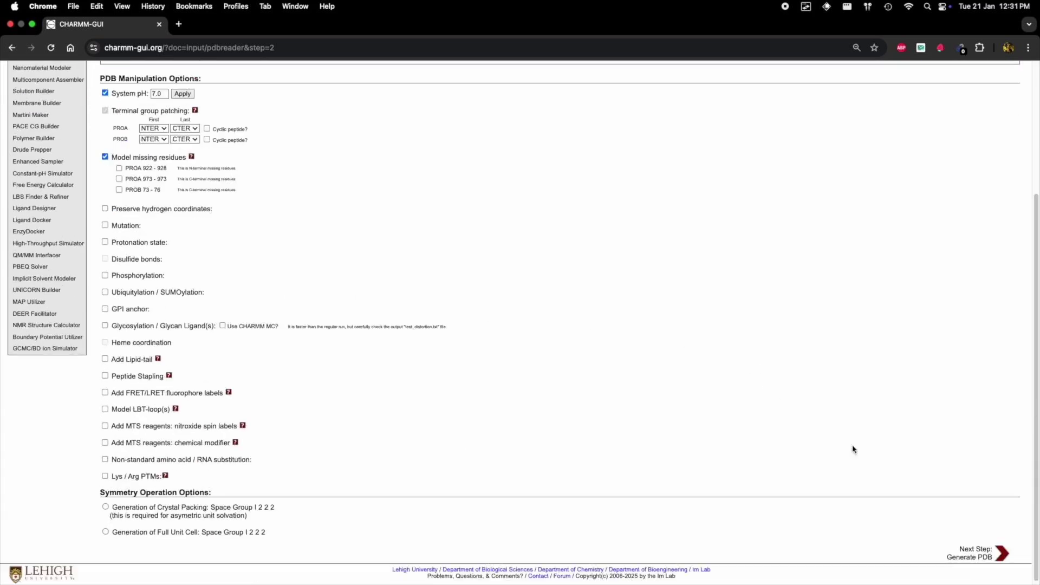
left_click(982, 559)
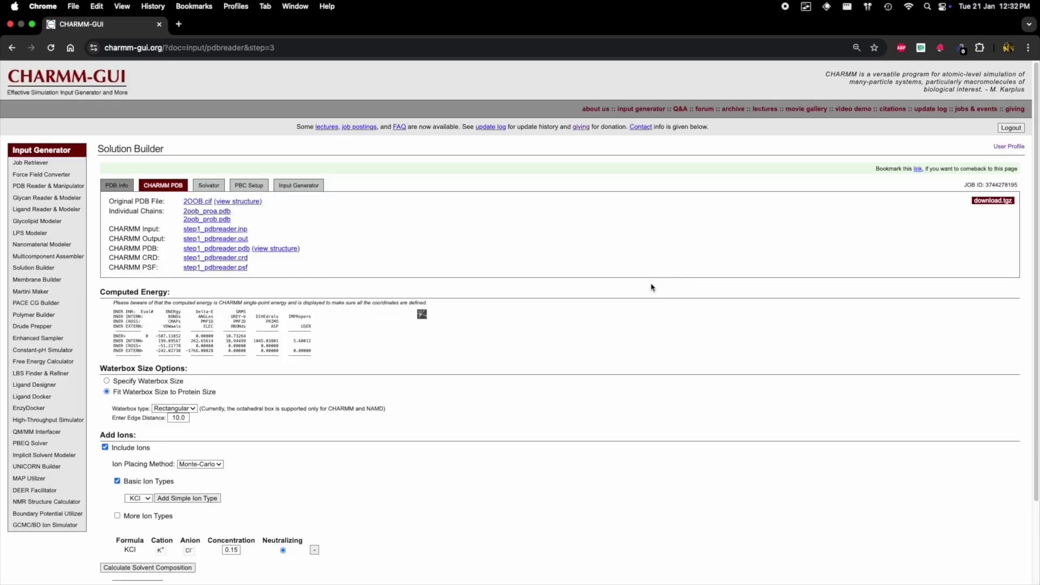
Step: Solvate the protein with the default fitted rectangular water box and KCl ions, and set up periodic boundary conditions with automatic PME FFT grid generation
scroll(642, 296, "down", 3)
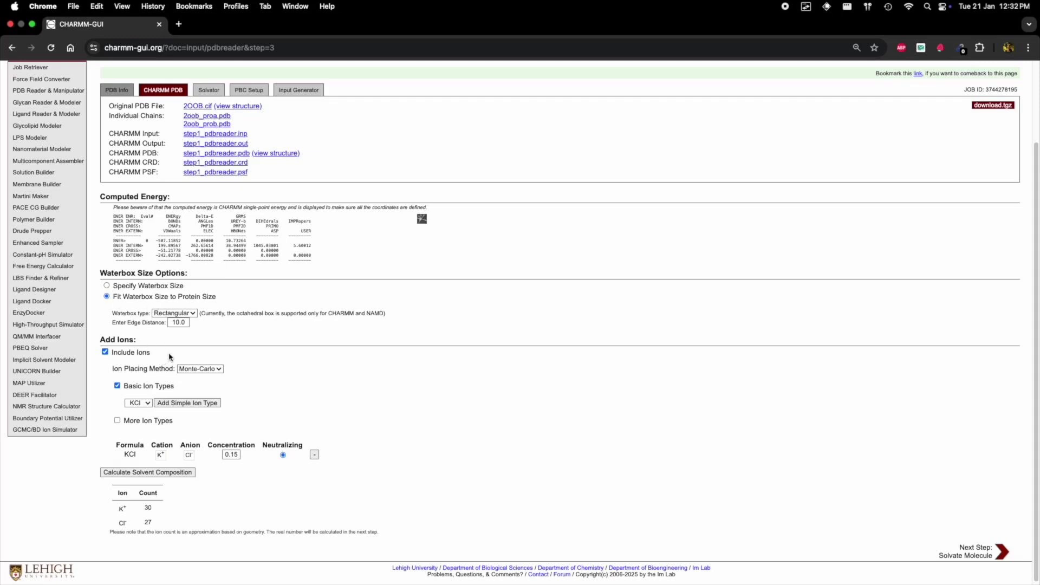
scroll(171, 361, "down", 1)
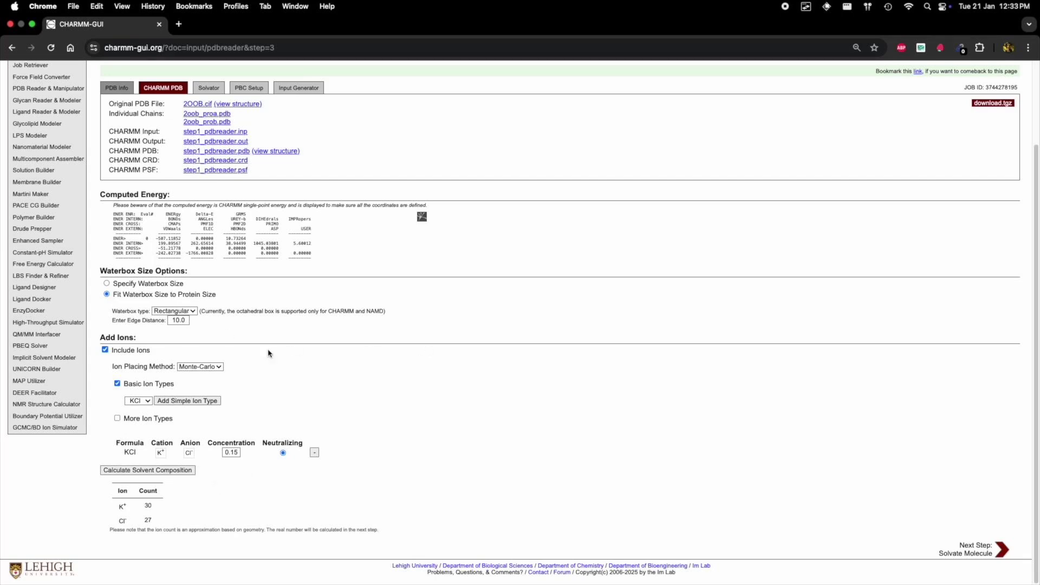
left_click(993, 550)
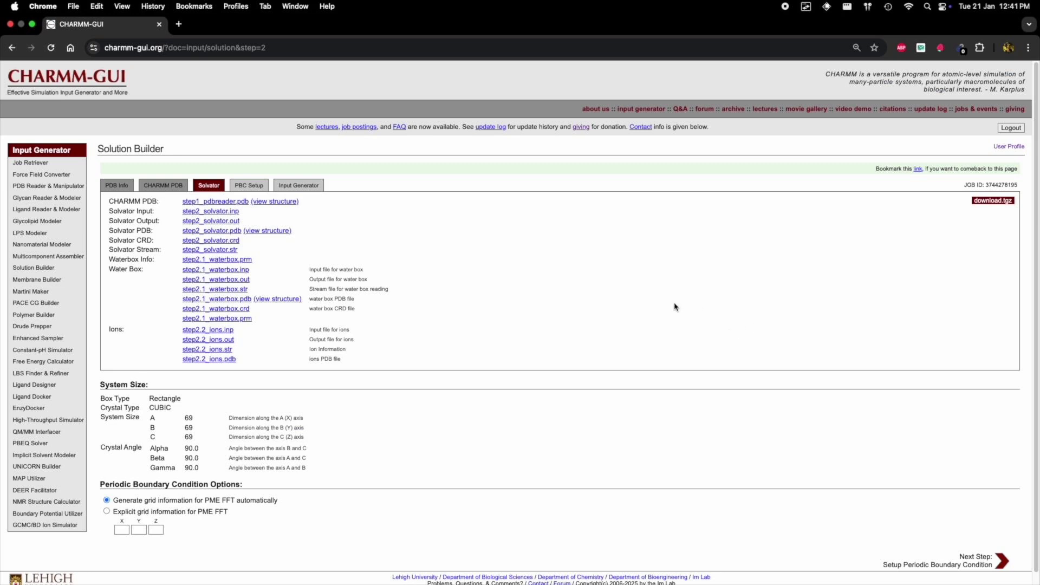
scroll(474, 387, "down", 2)
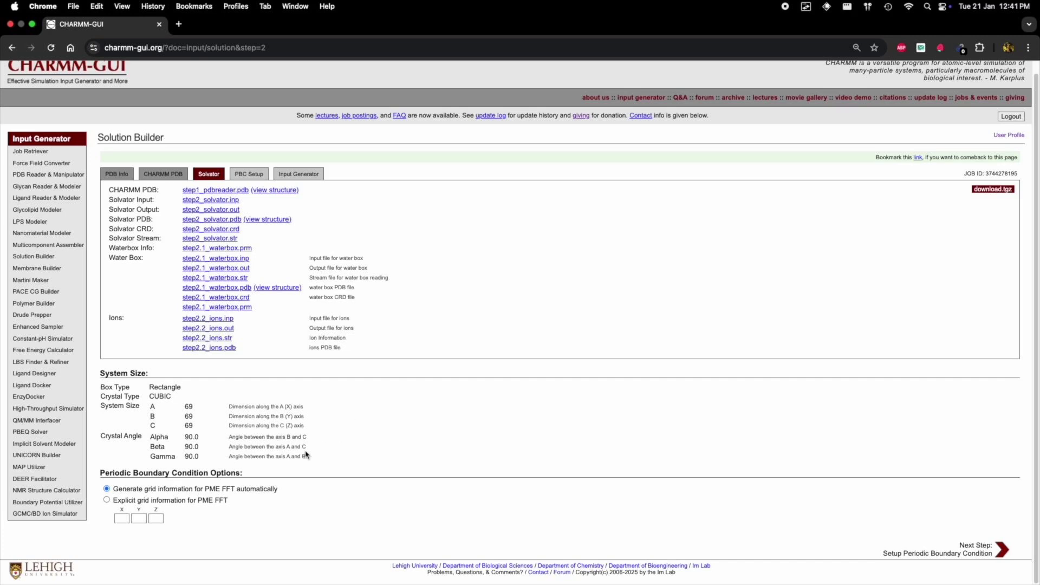
left_click(971, 549)
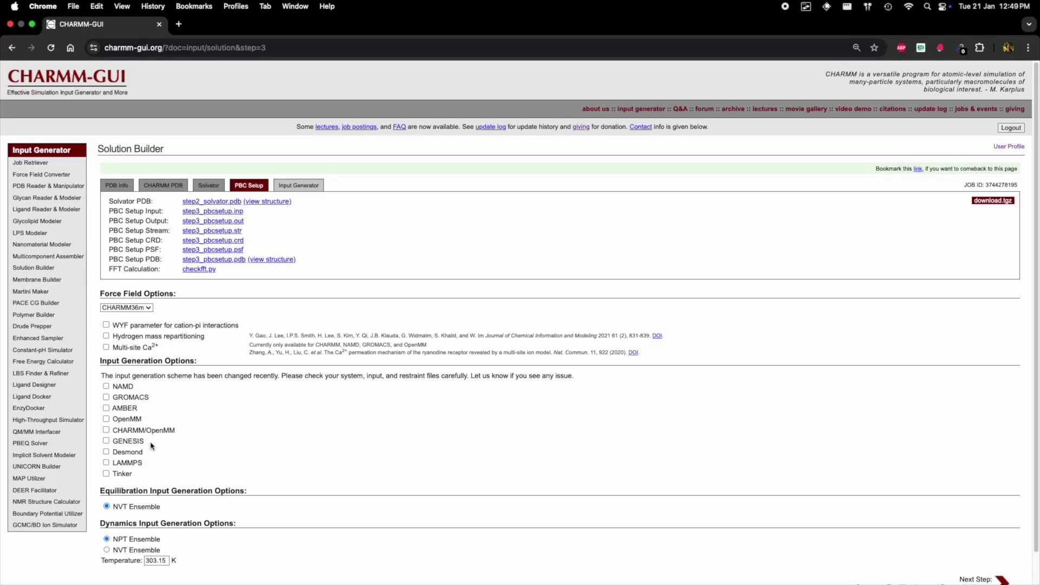
Step: Generate the equilibration and dynamics inputs for GROMACS with the CHARMM36m force field, and download the resulting tgz archive
double_click(115, 455)
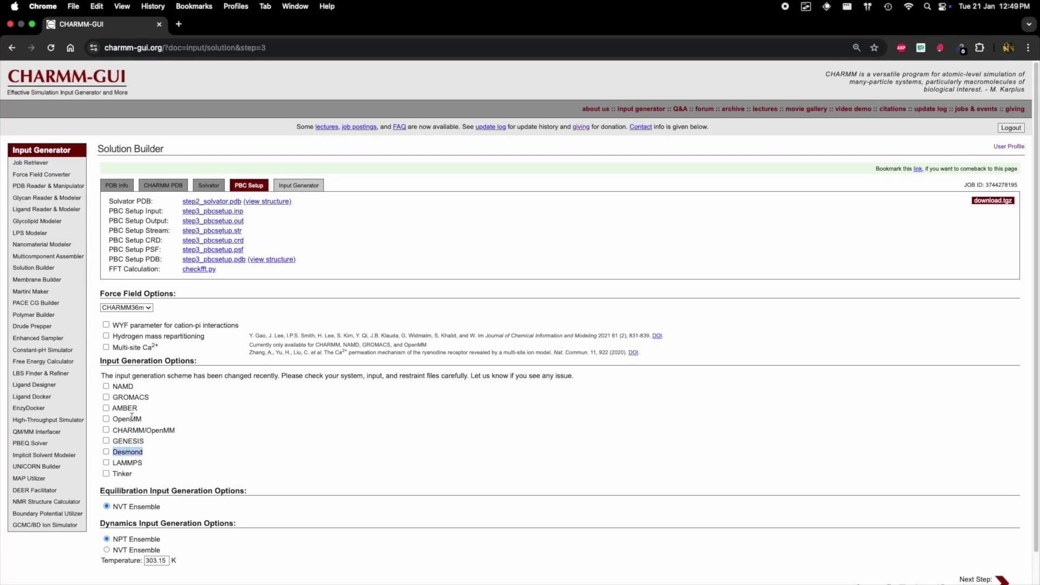
triple_click(188, 433)
double_click(125, 408)
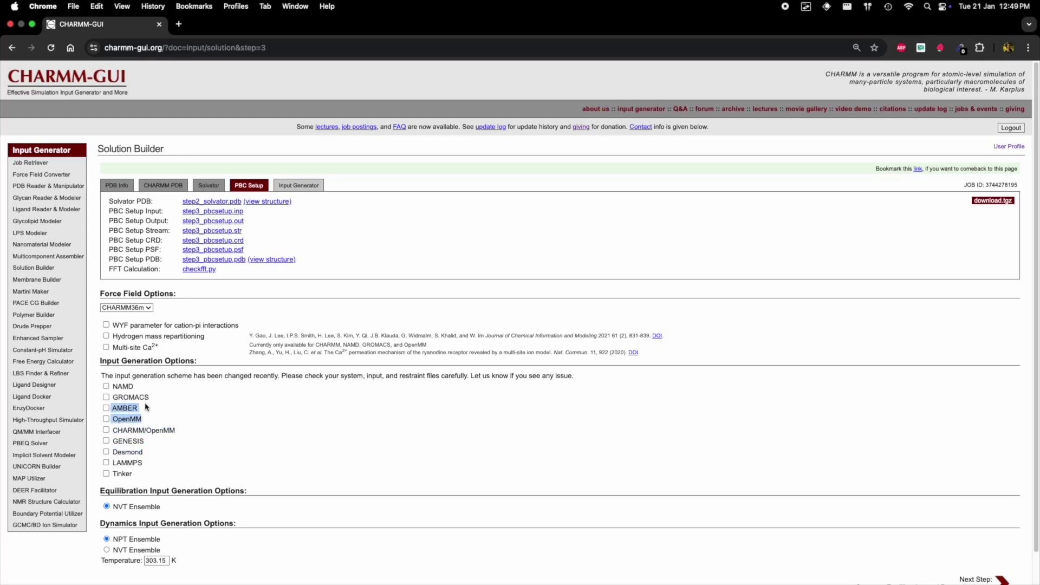
mouse_move(148, 398)
left_mouse_down()
mouse_move(119, 397)
mouse_move(135, 392)
left_mouse_up()
left_click(187, 402)
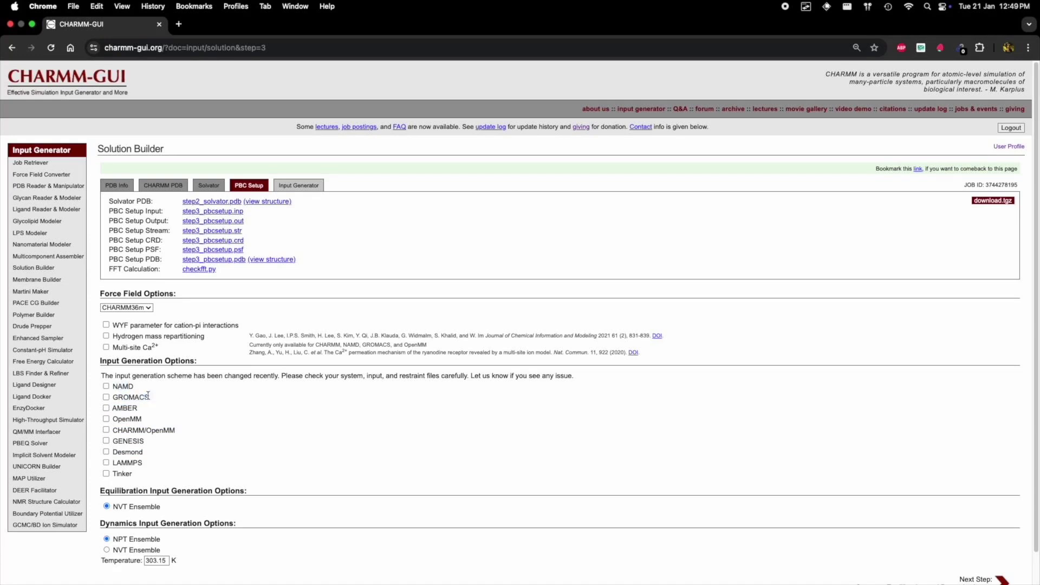
left_click(107, 398)
scroll(381, 440, "down", 2)
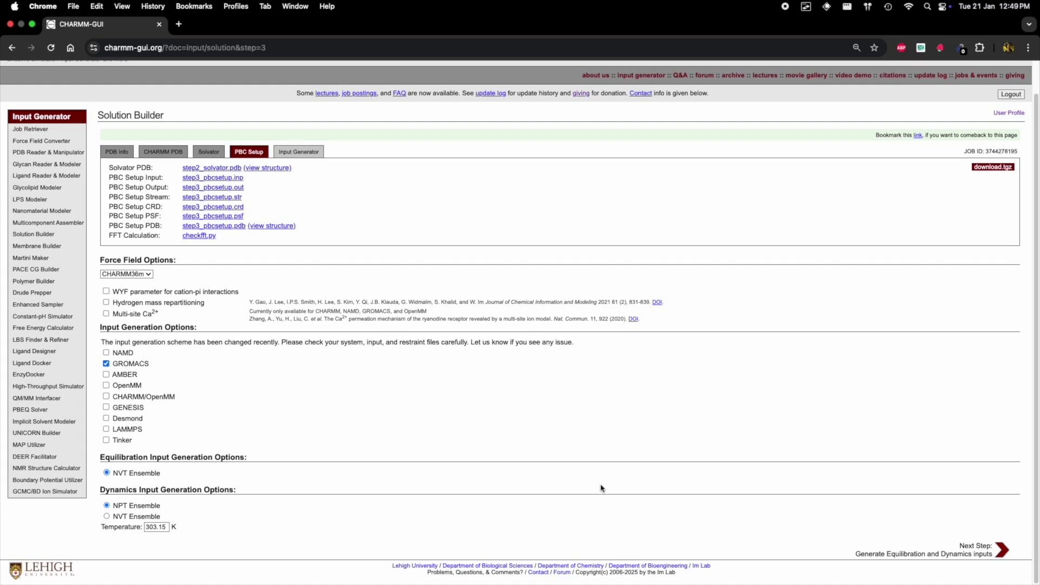
left_click(991, 552)
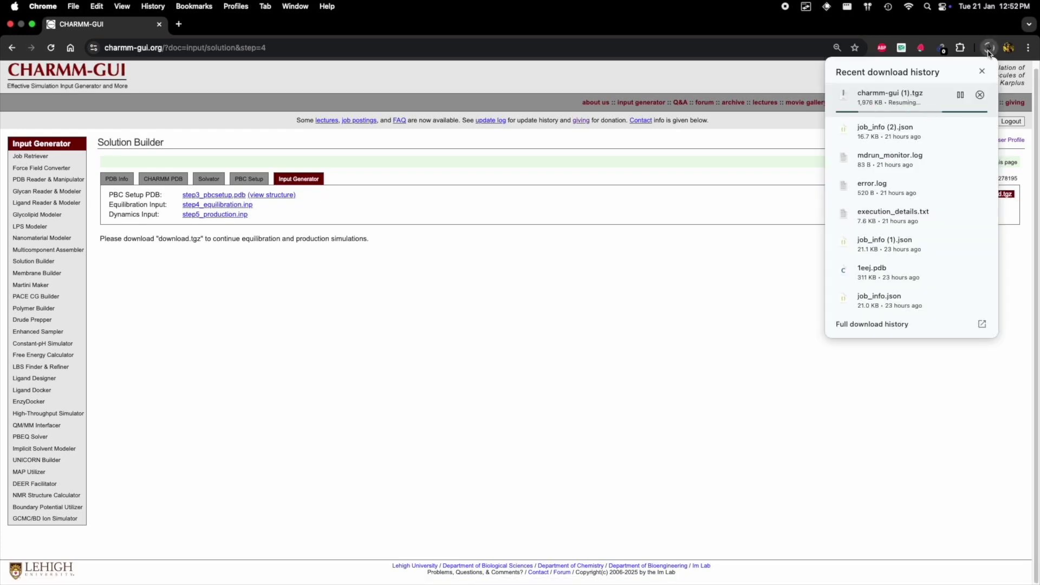
left_click(988, 49)
Step: Open mdsim360.com in a new browser tab and log in to the existing account with Google
left_click(179, 24)
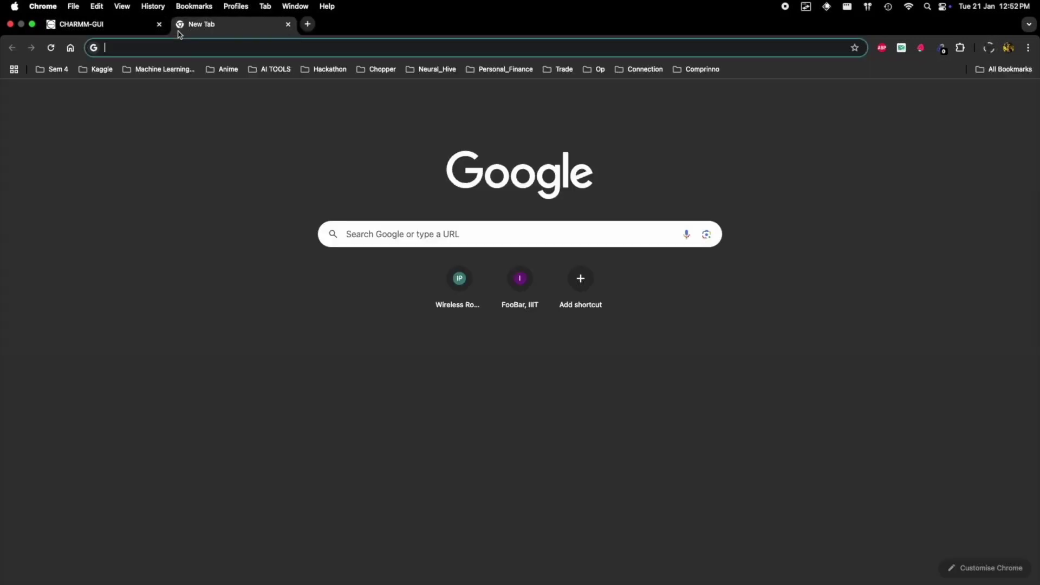
type("mdsim360.com")
key("Return")
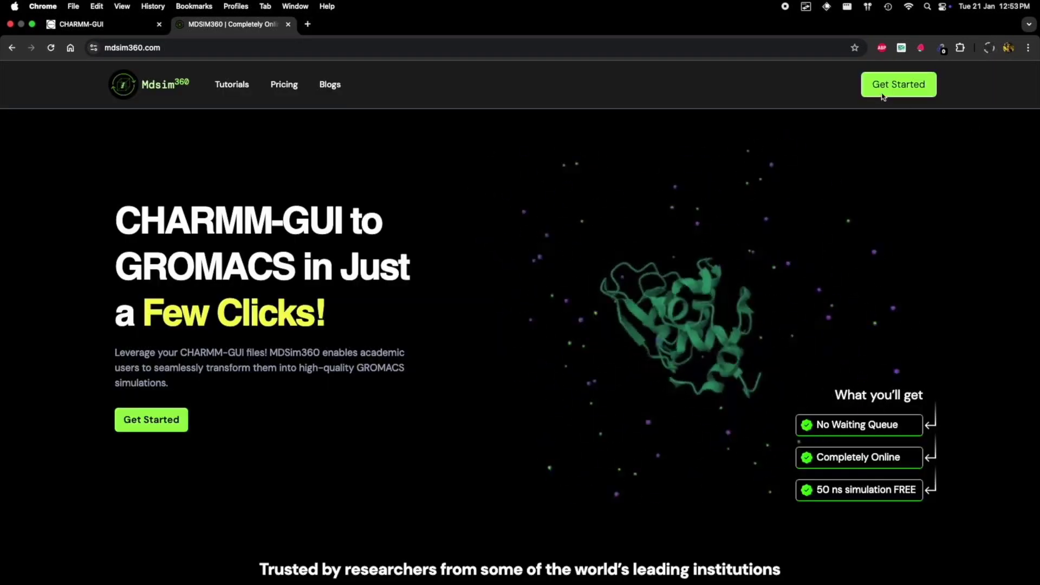
left_click(883, 95)
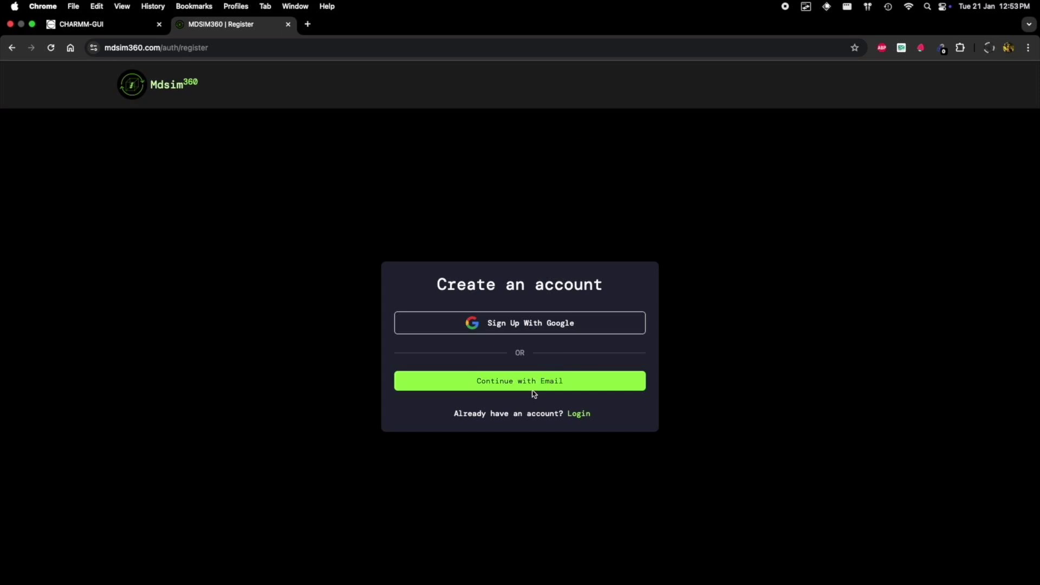
left_click(584, 414)
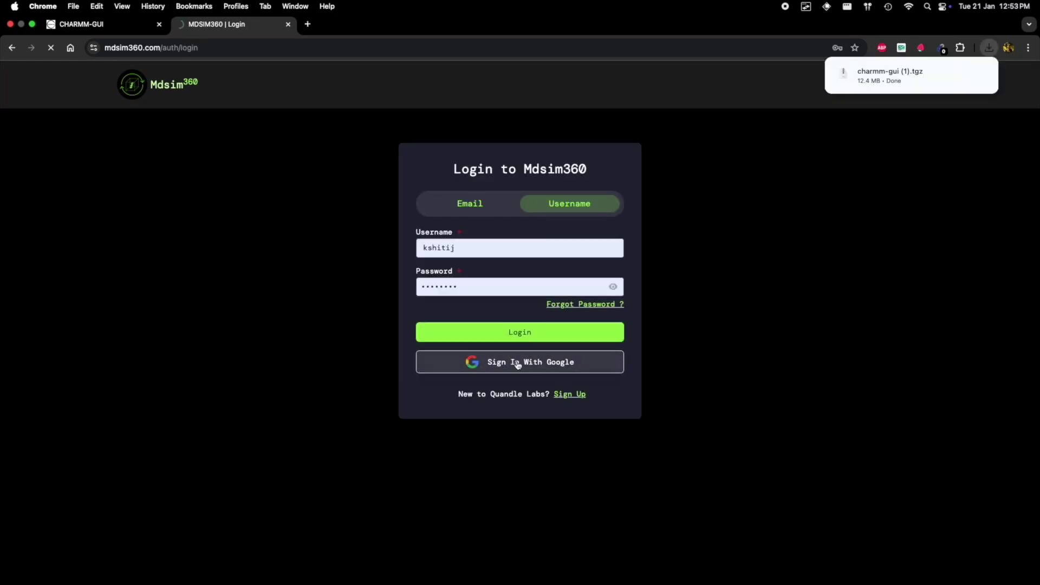
left_click(518, 365)
Step: Create a Protein in Water simulation for a CHARMM-GUI Solution Builder file and upload the downloaded charmm-gui (1).tgz
left_click(209, 110)
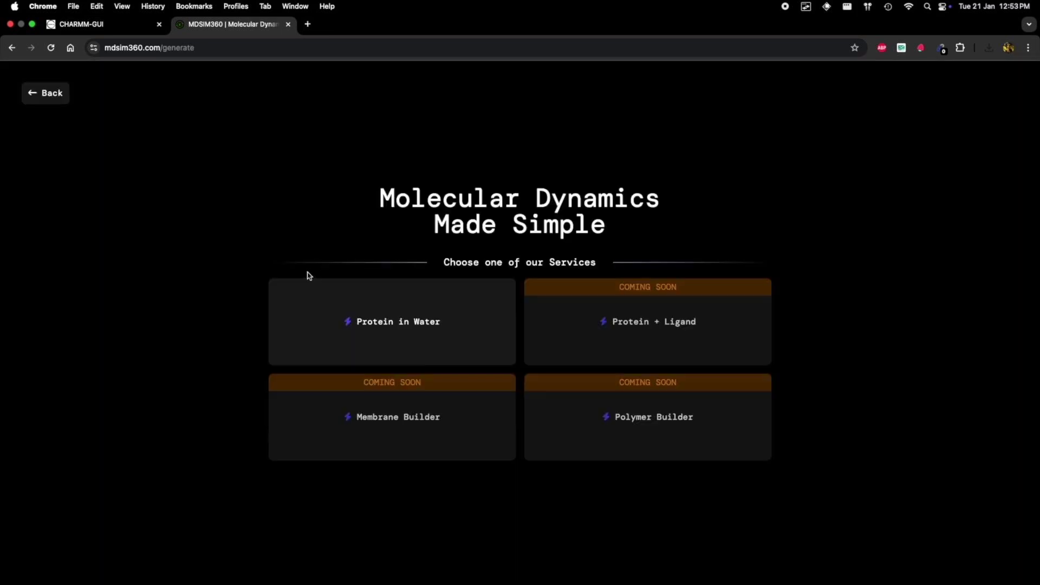
left_click(399, 335)
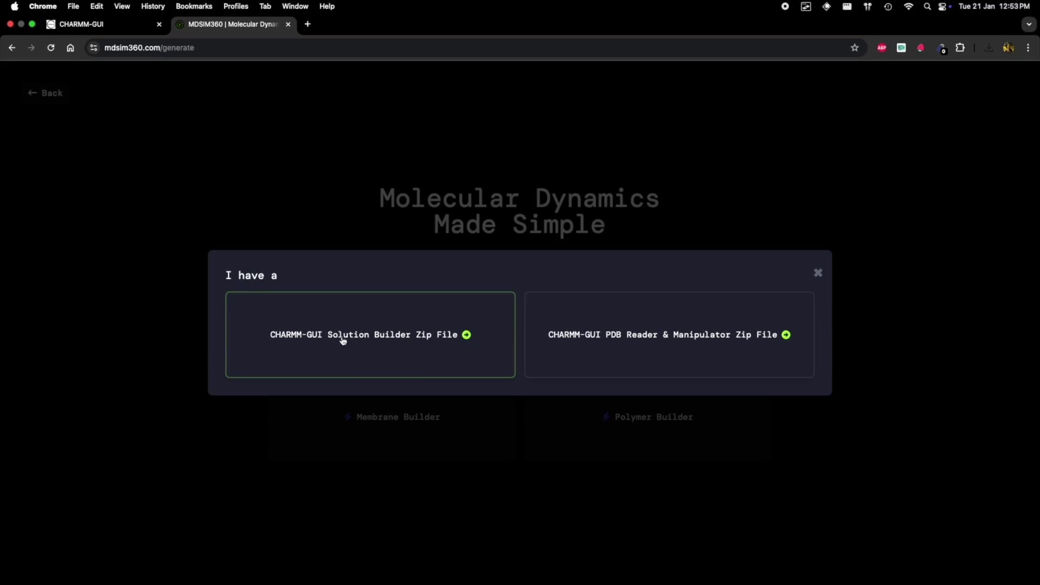
left_click(371, 349)
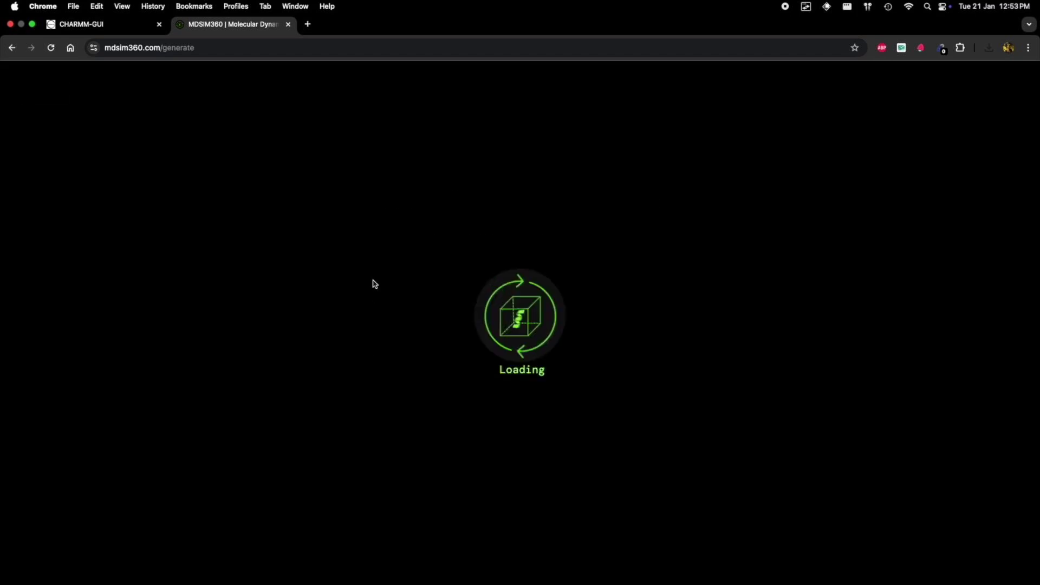
left_click(989, 47)
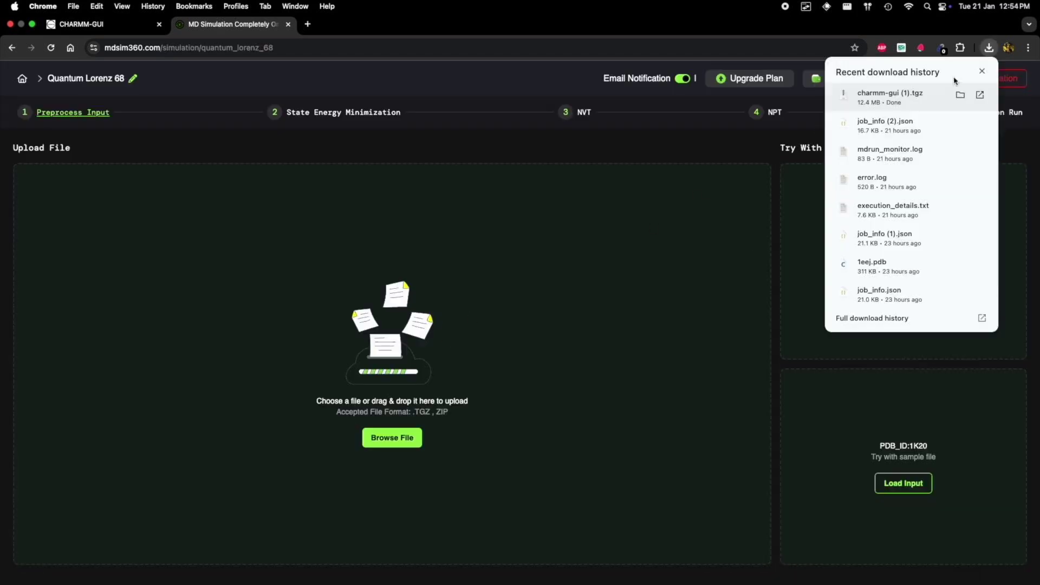
left_click_drag(981, 95, 459, 378)
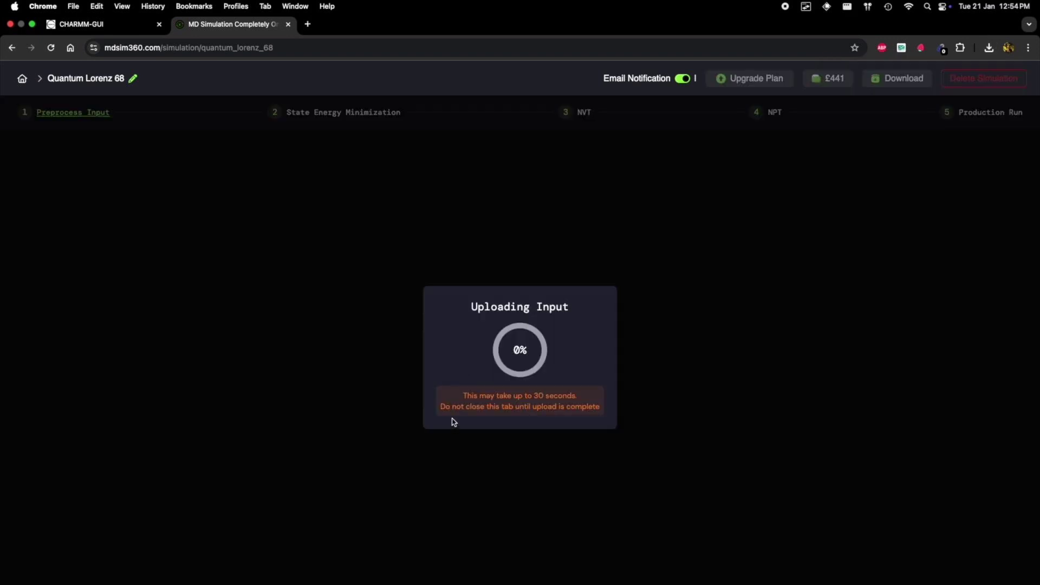